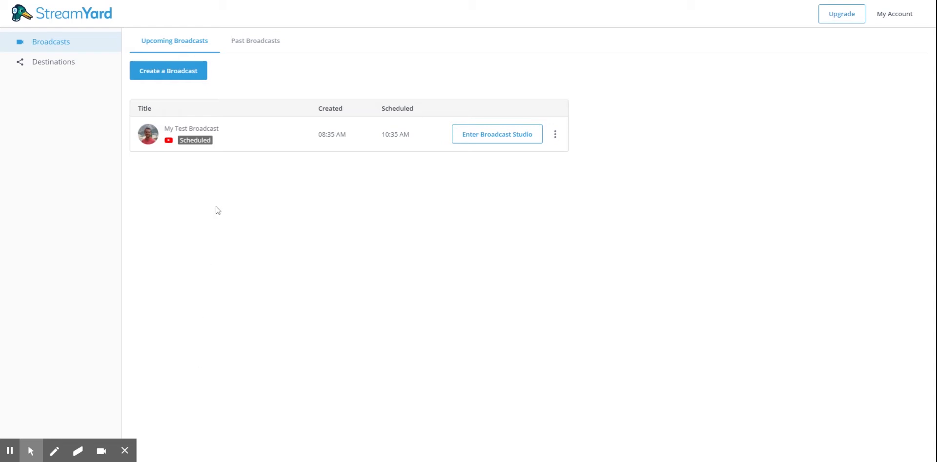
- Check the available targets for a new broadcast and review the list of connected destinations
left_click(174, 73)
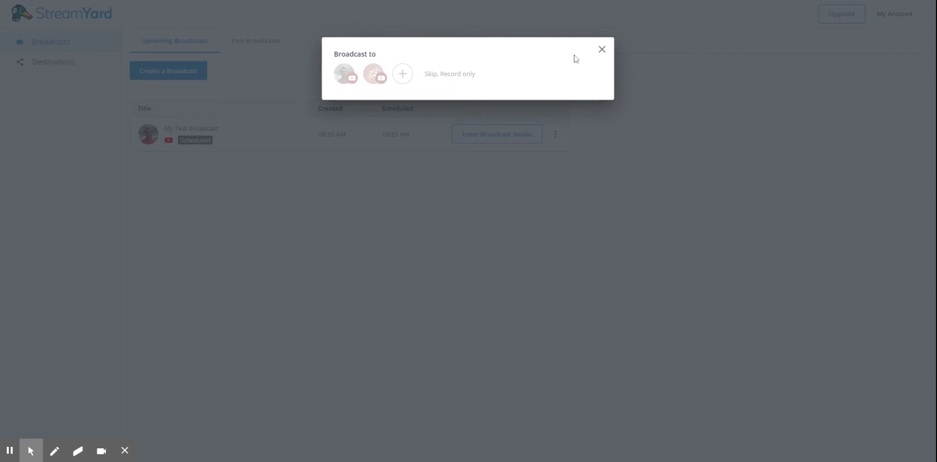
left_click(604, 51)
left_click(54, 69)
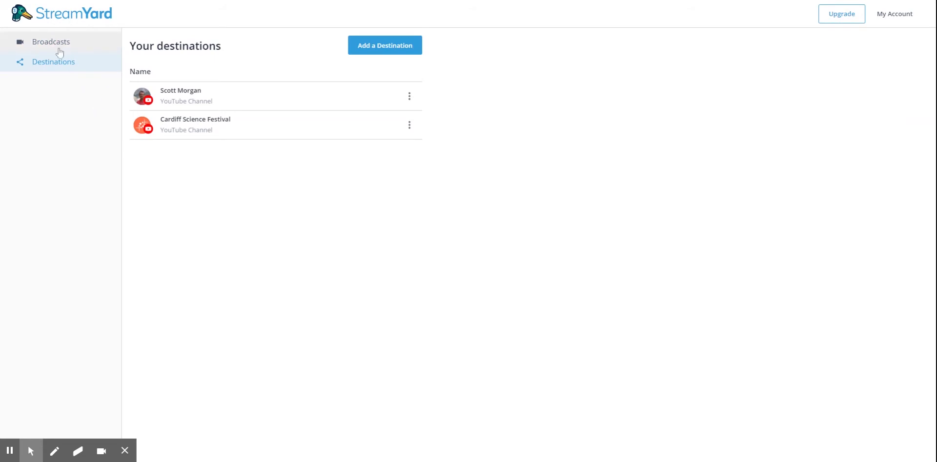
left_click(59, 49)
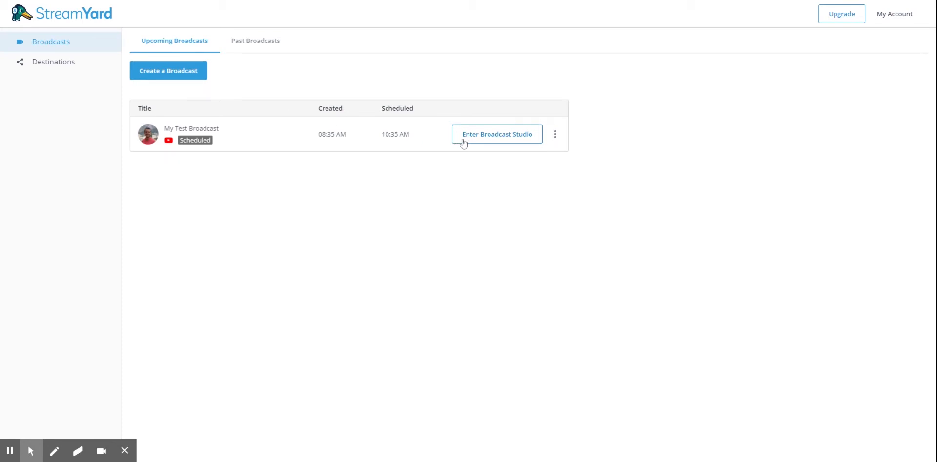
- Enter the broadcast studio for My Test Broadcast, keeping the current display name and camera and microphone setup
left_click(481, 141)
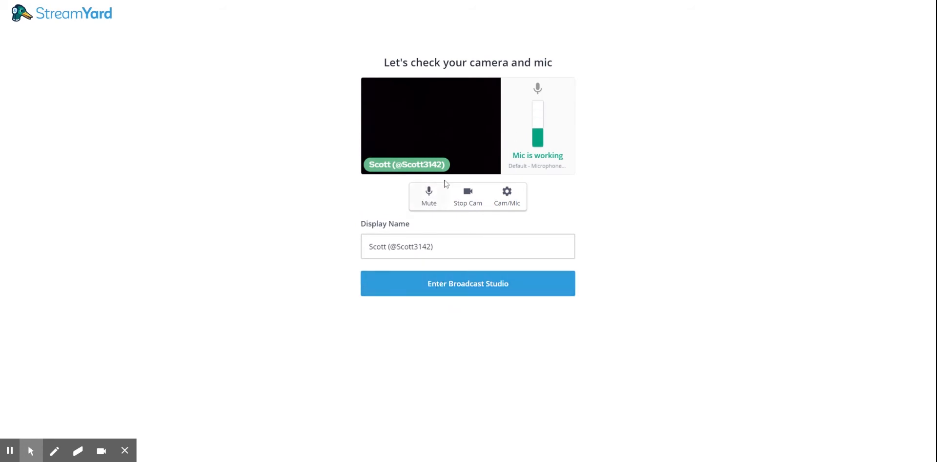
left_click(467, 282)
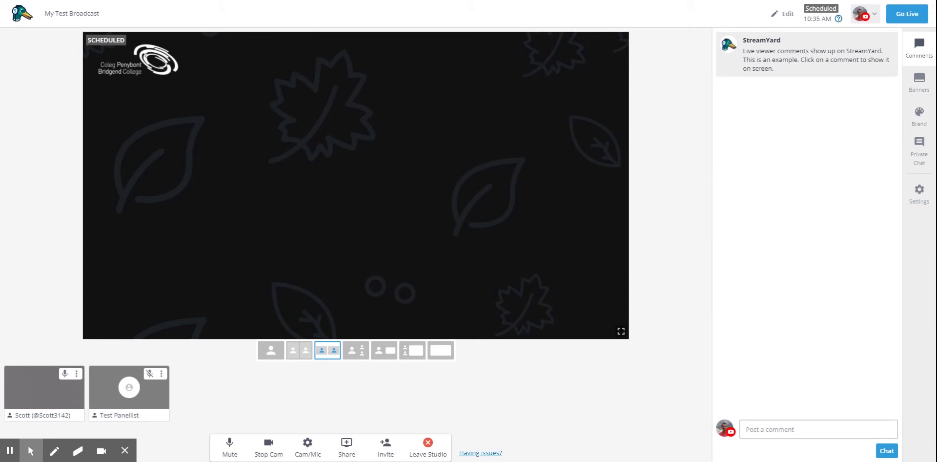
- Mute the host's microphone and add both the host and Test Panellist to the stream
mouse_move(41, 394)
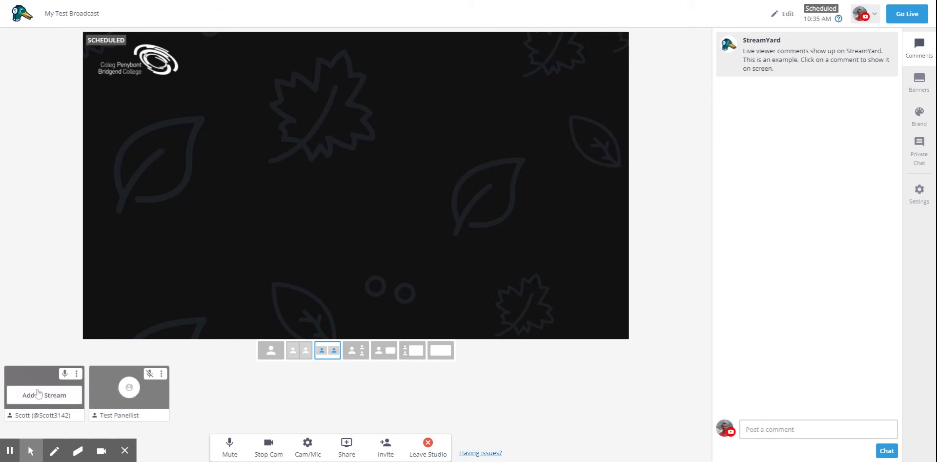
mouse_move(101, 396)
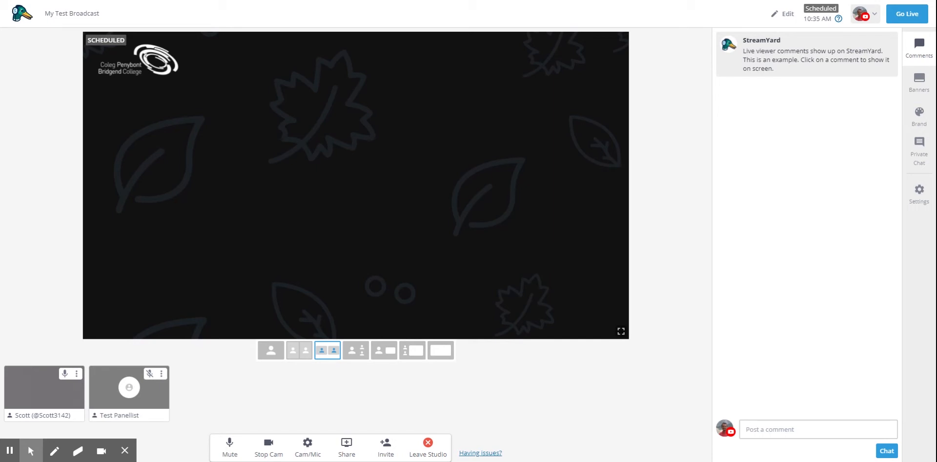
left_click(230, 447)
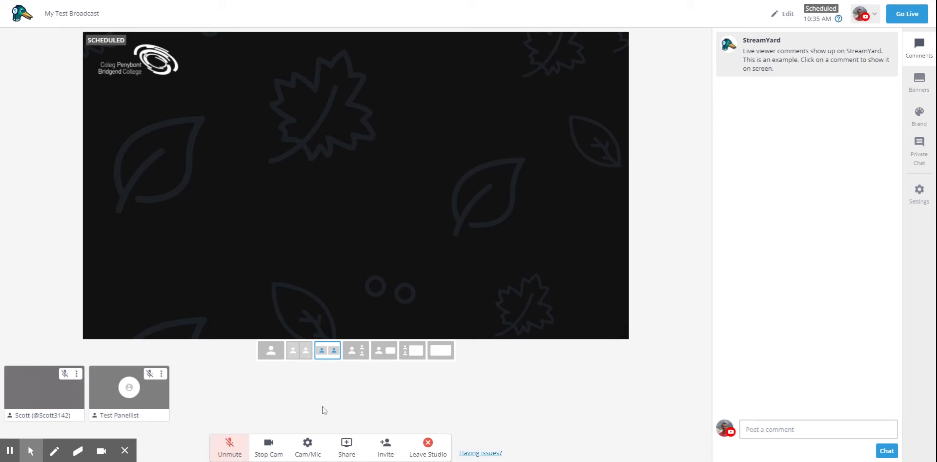
left_click(35, 395)
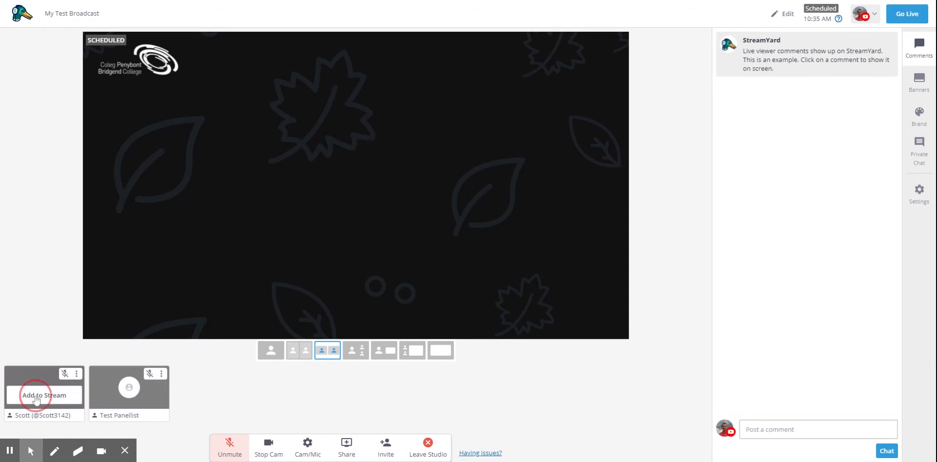
left_click(129, 395)
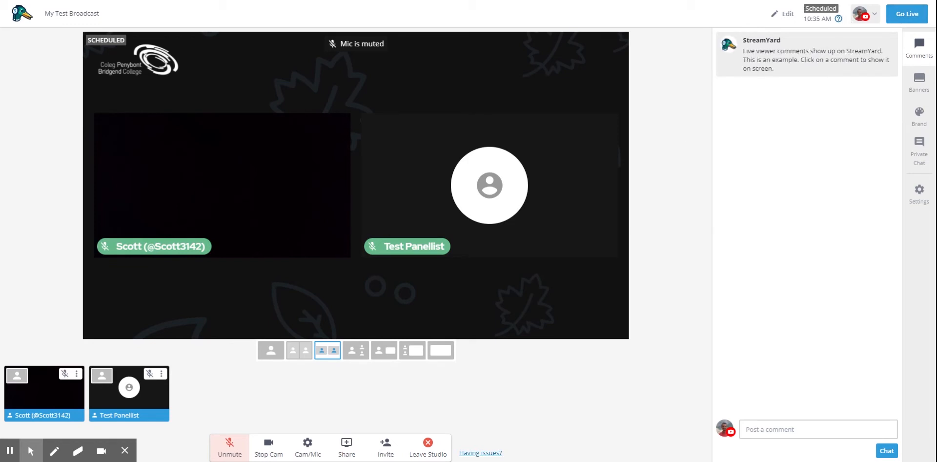
- Remove Test Panellist from the stream and add them back
mouse_move(764, 55)
left_click(162, 374)
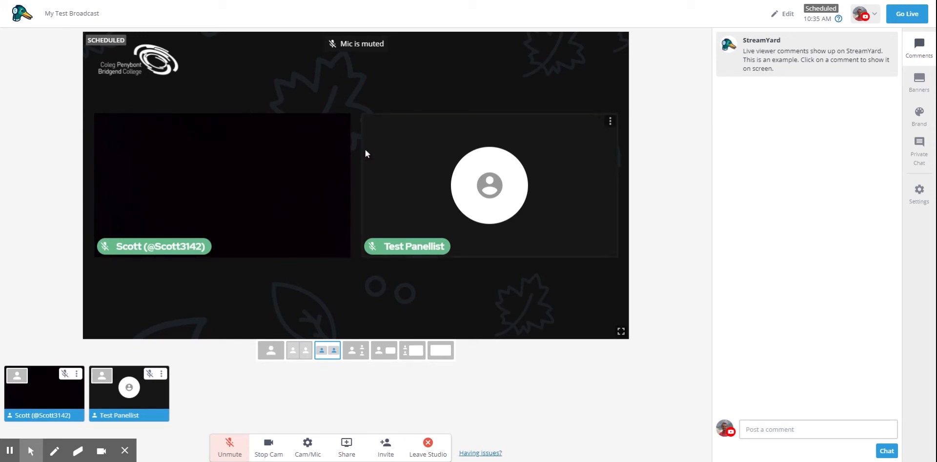
mouse_move(129, 399)
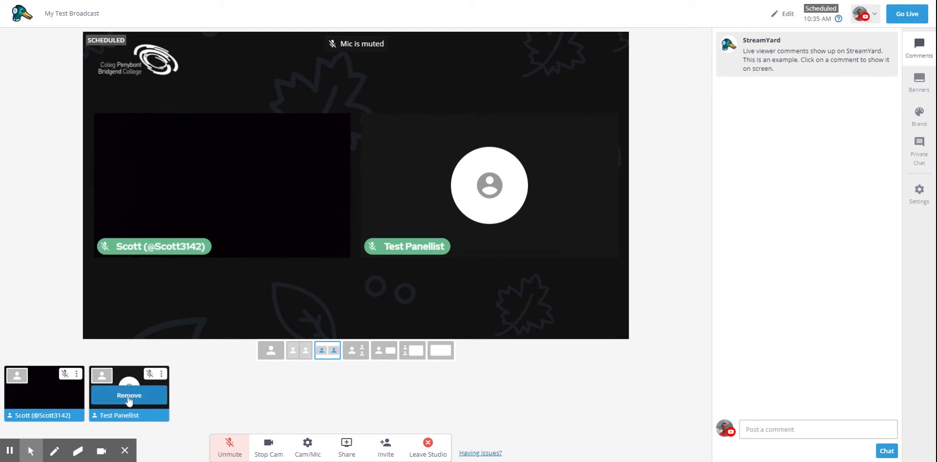
left_click(132, 398)
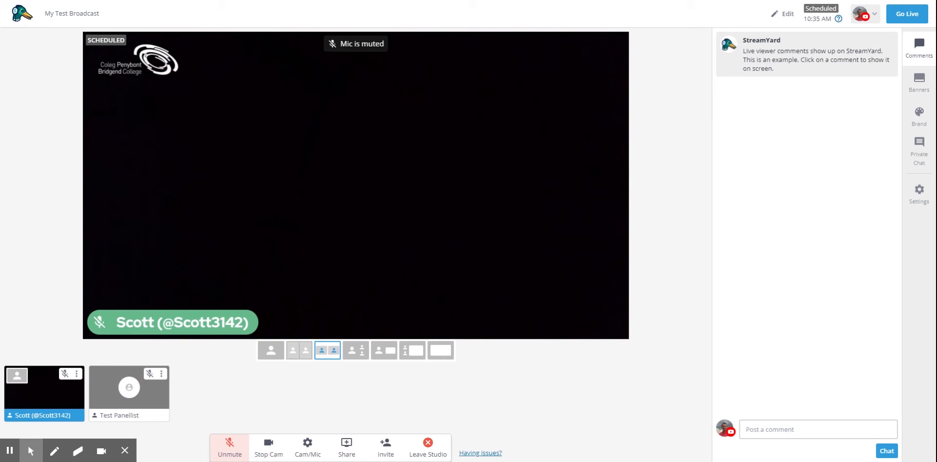
mouse_move(157, 400)
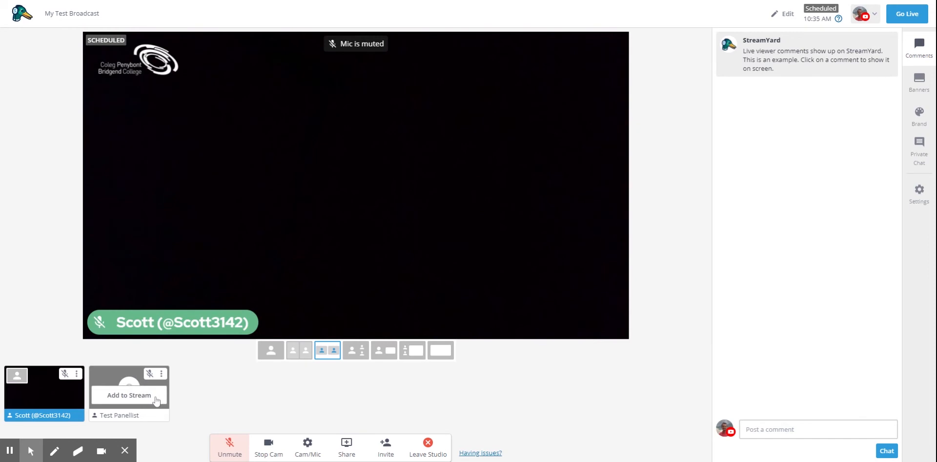
left_click(128, 395)
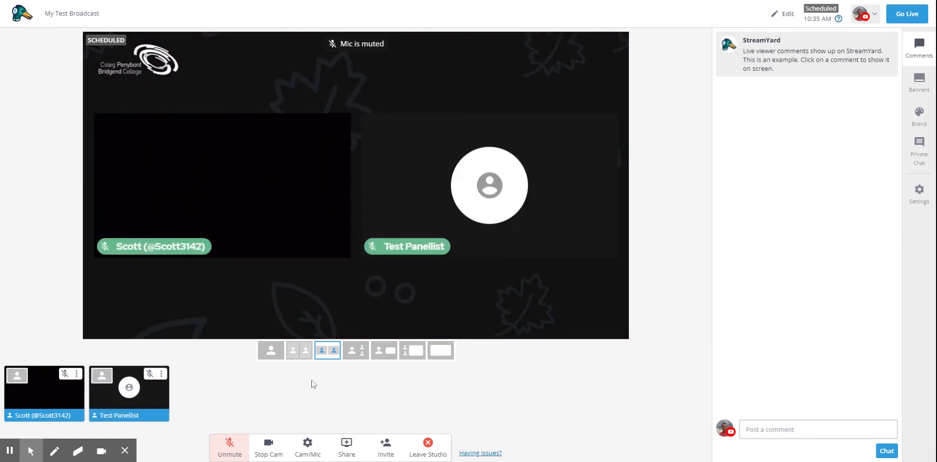
- Try the solo layout with the host and with Test Panellist, and return to the side-by-side layout with separate frames
left_click(270, 350)
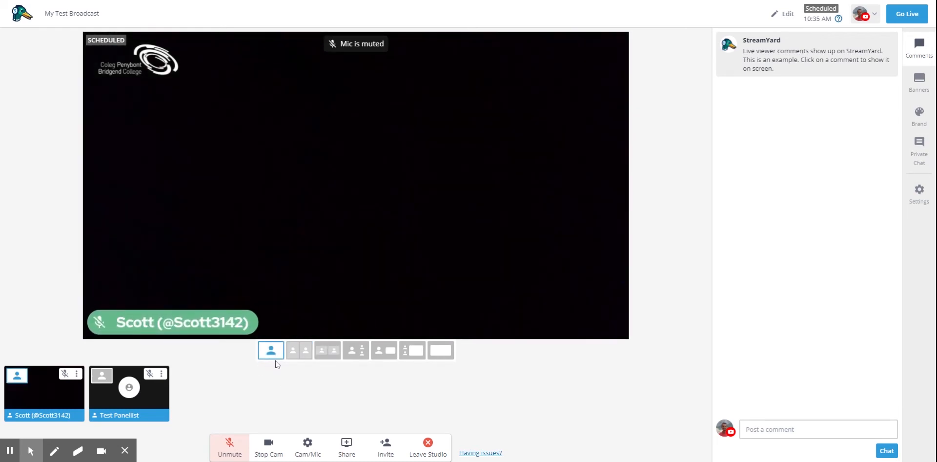
left_click(102, 377)
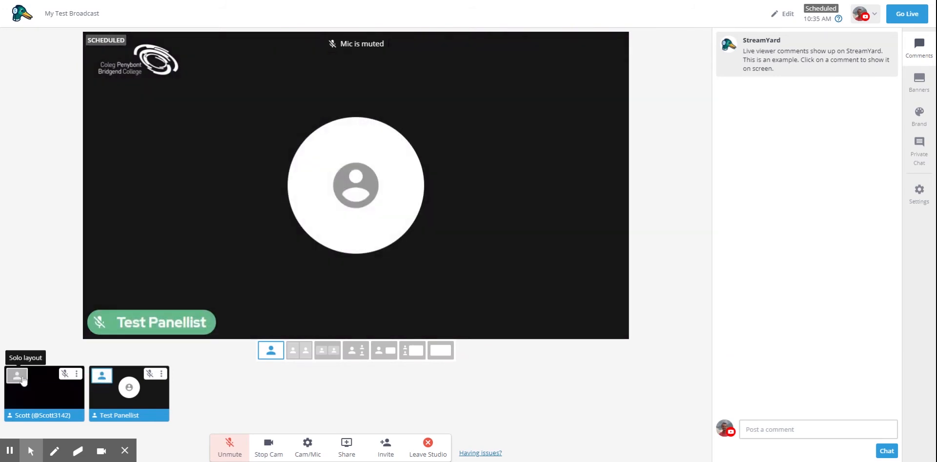
left_click(18, 376)
left_click(326, 355)
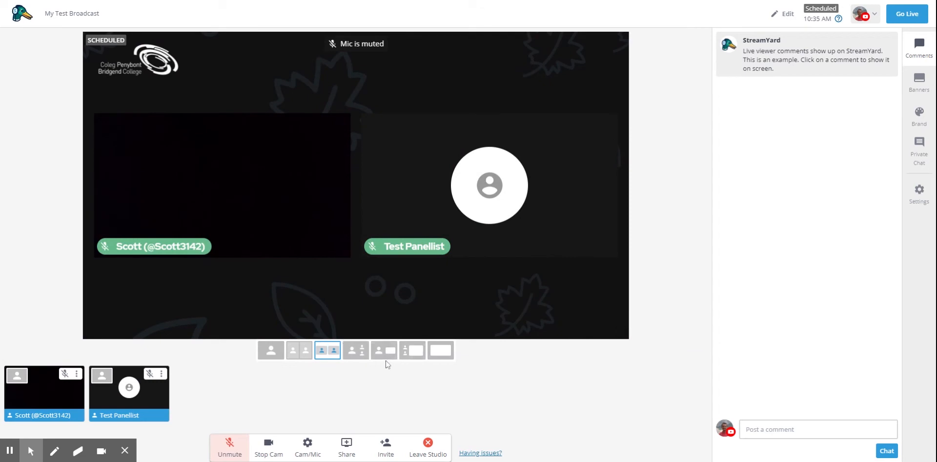
- Share the screen with the presentation slide and set the stream to the full-screen layout after trying the one beside the host
left_click(347, 447)
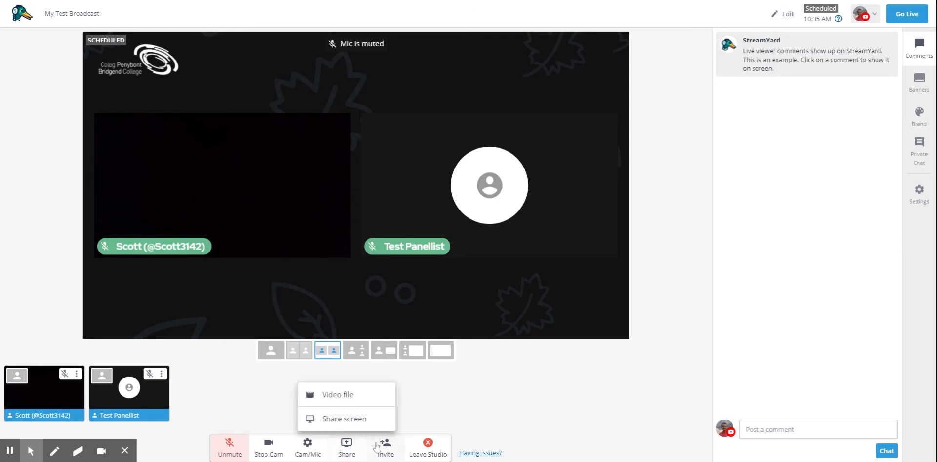
left_click(382, 415)
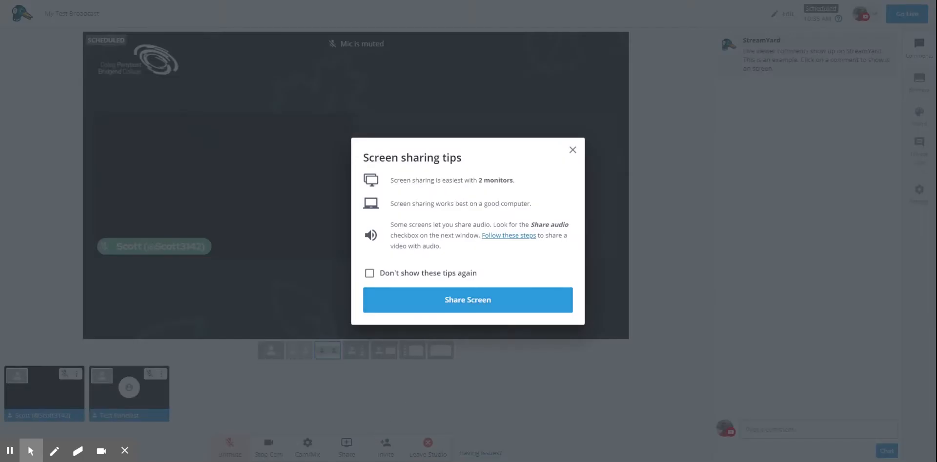
left_click(454, 304)
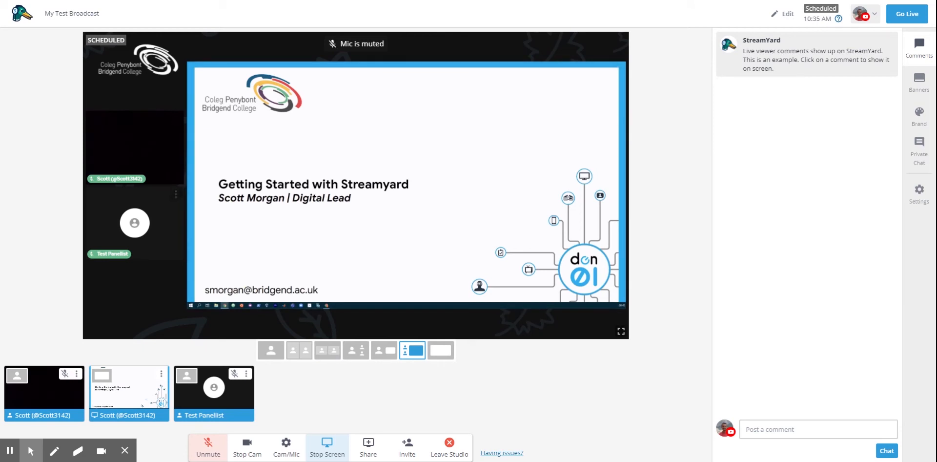
left_click(385, 350)
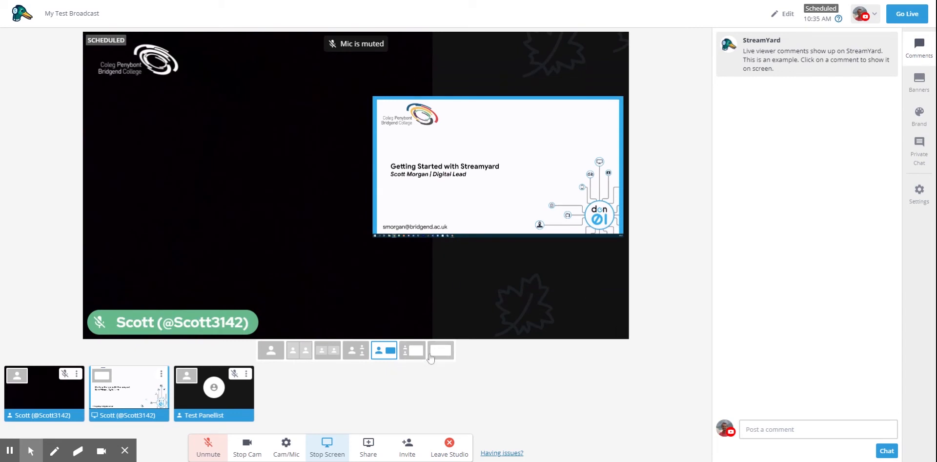
key("shift+7")
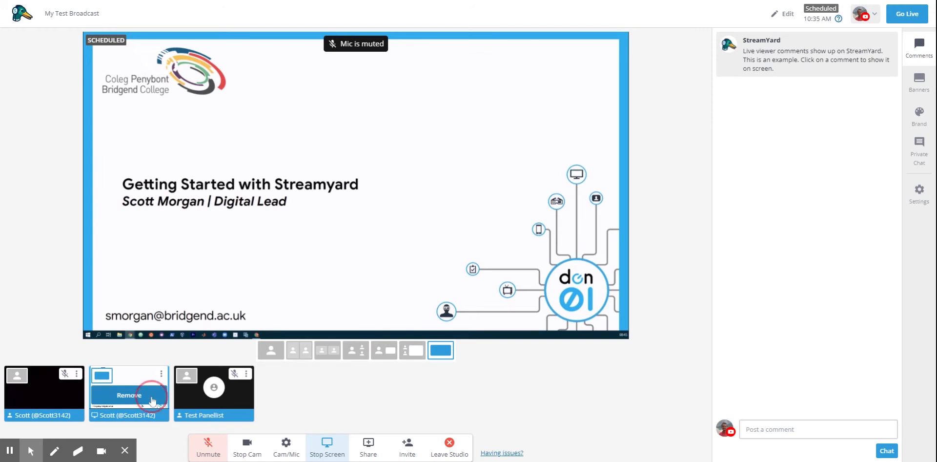
- Take the shared screen off the stream, put it back on, and take it off again
left_click(152, 398)
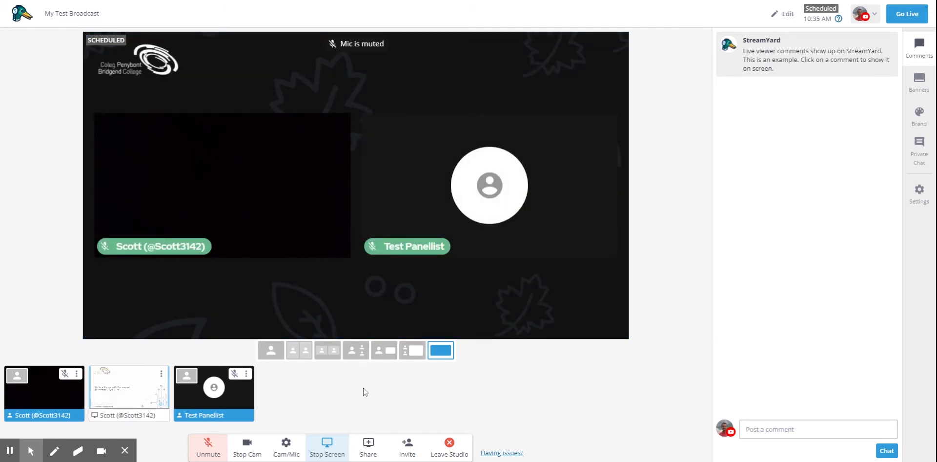
mouse_move(137, 411)
left_click(134, 395)
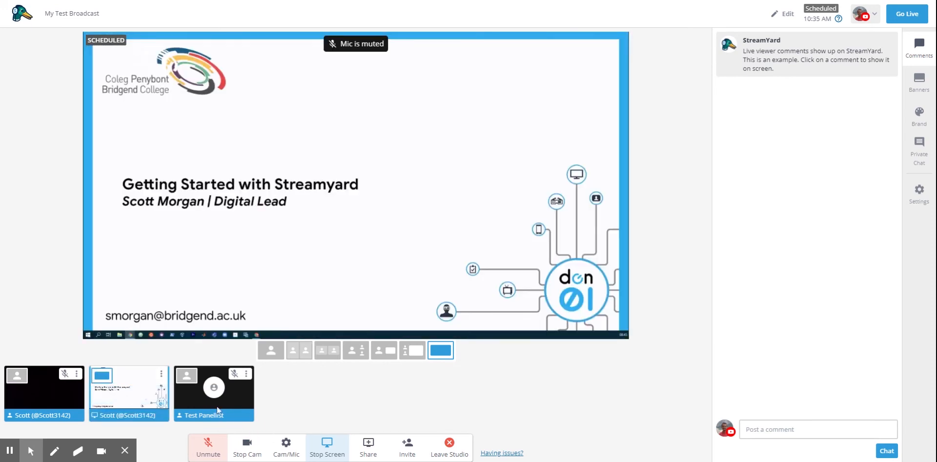
left_click(129, 396)
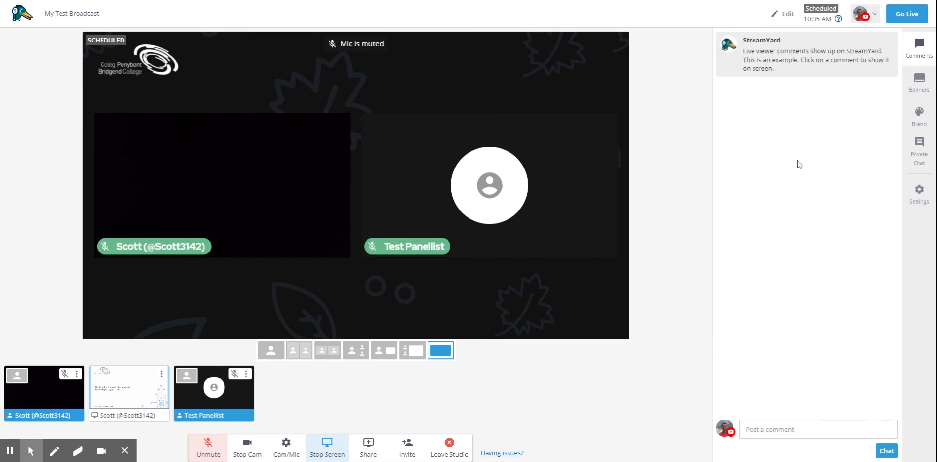
- Show the example viewer comment on the stream, hide it again, and view the example banners
left_click(802, 56)
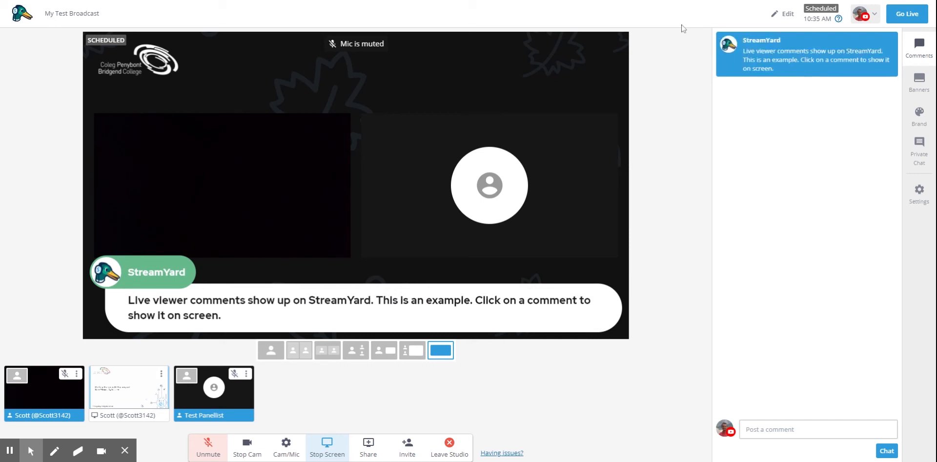
left_click(801, 63)
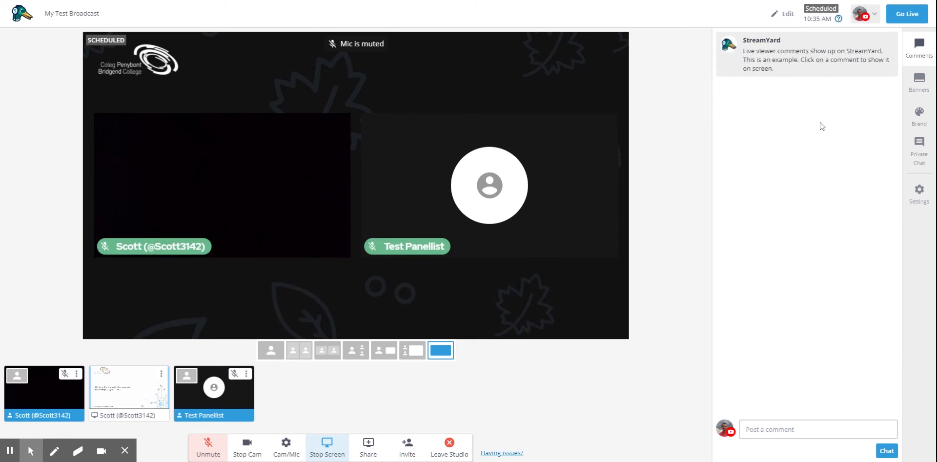
left_click(925, 86)
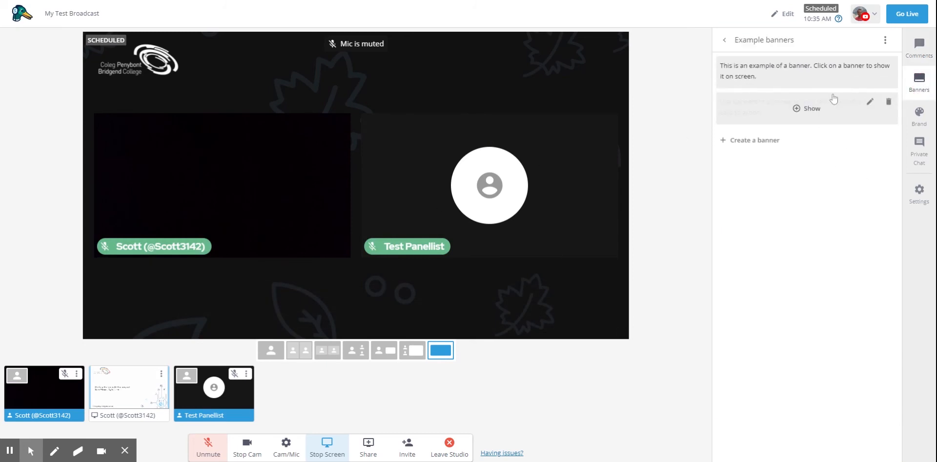
- Try the Default theme in the Brand 1 settings and return to the Bubble theme
left_click(921, 117)
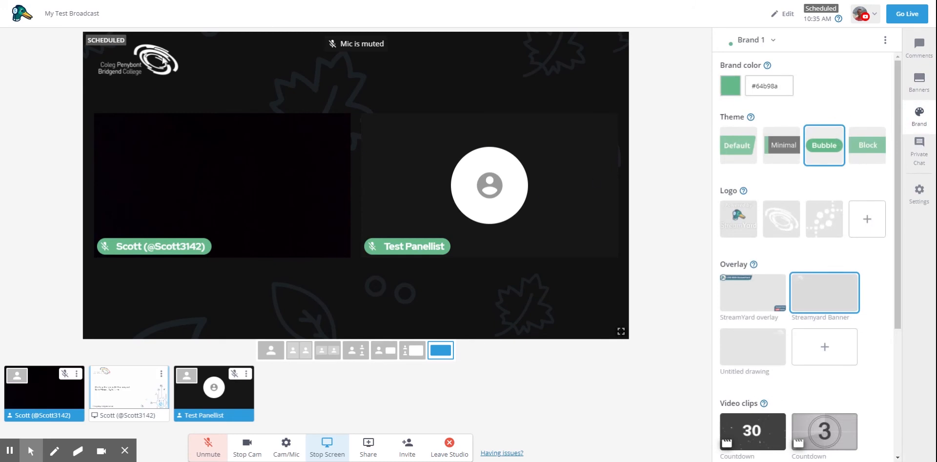
left_click(746, 151)
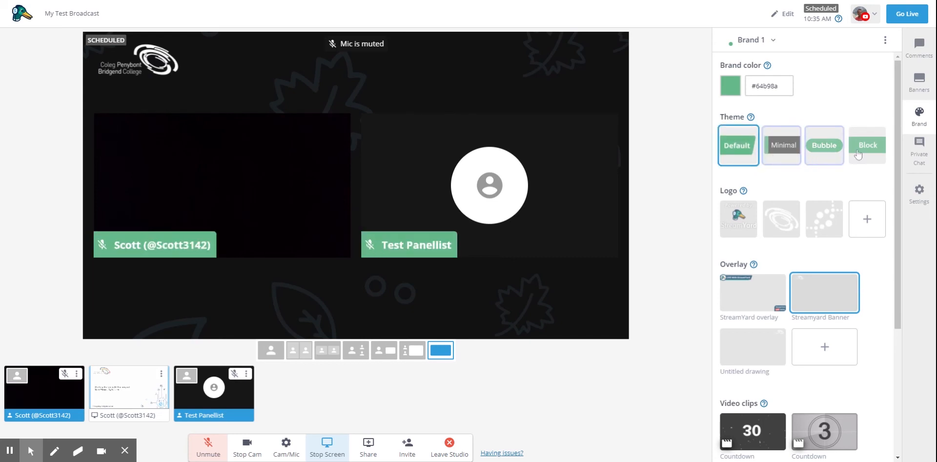
left_click(830, 155)
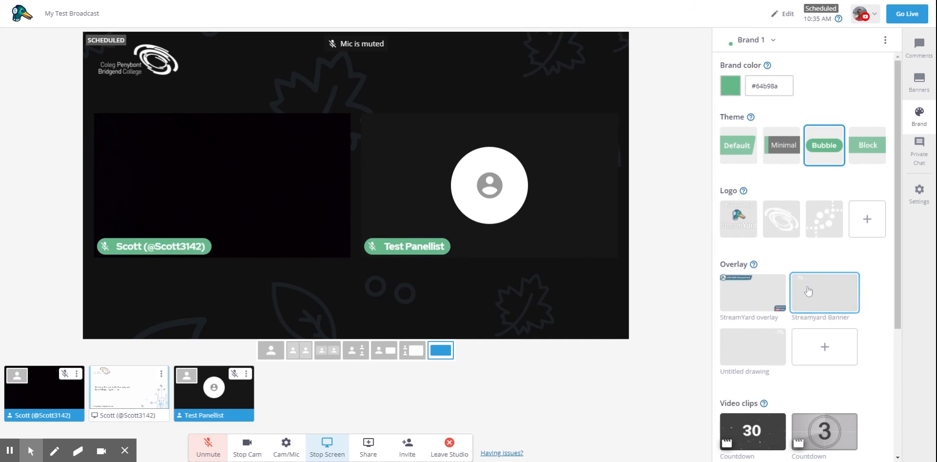
- Look through the logo, overlay, video clip and background options of Brand 1
scroll(808, 291, "down", 2)
scroll(761, 333, "down", 2)
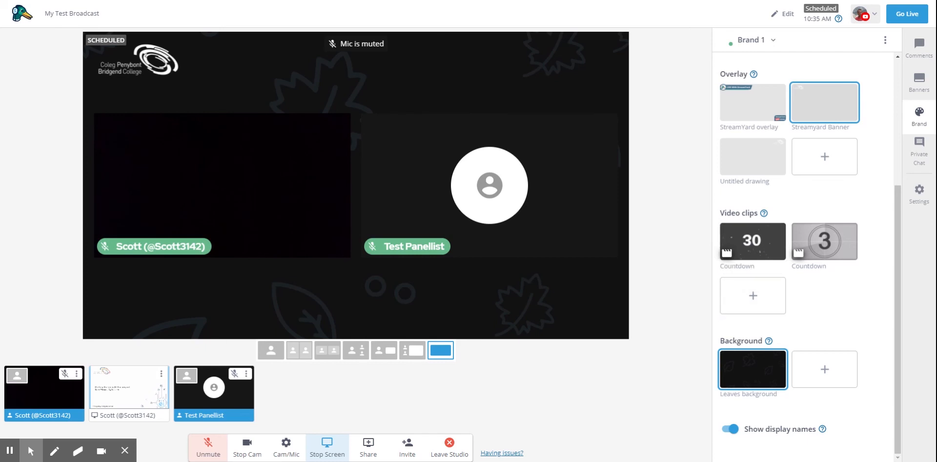
scroll(822, 342, "up", 1)
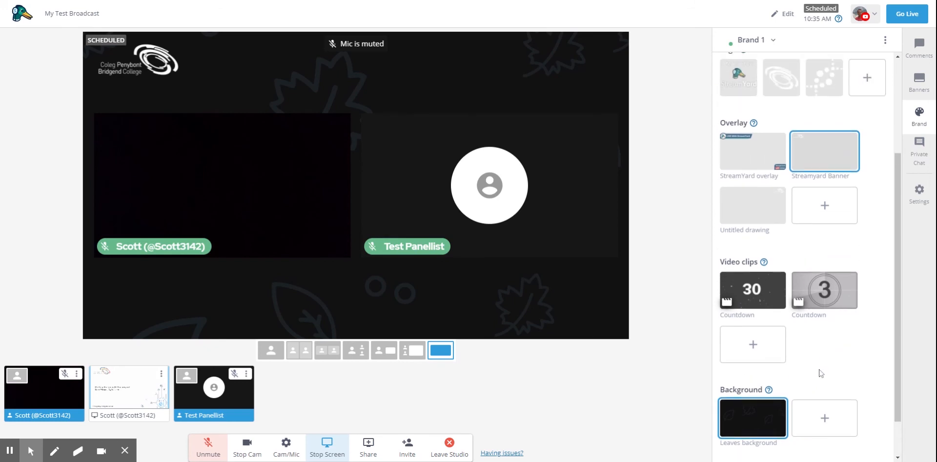
scroll(797, 296, "up", 2)
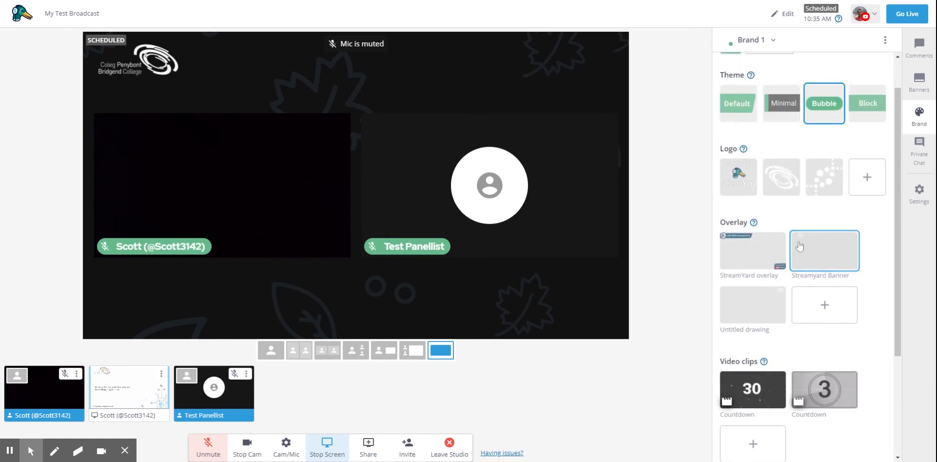
- Show the first example banner on the stream and hide it, and do the same with the second example banner
scroll(799, 246, "up", 1)
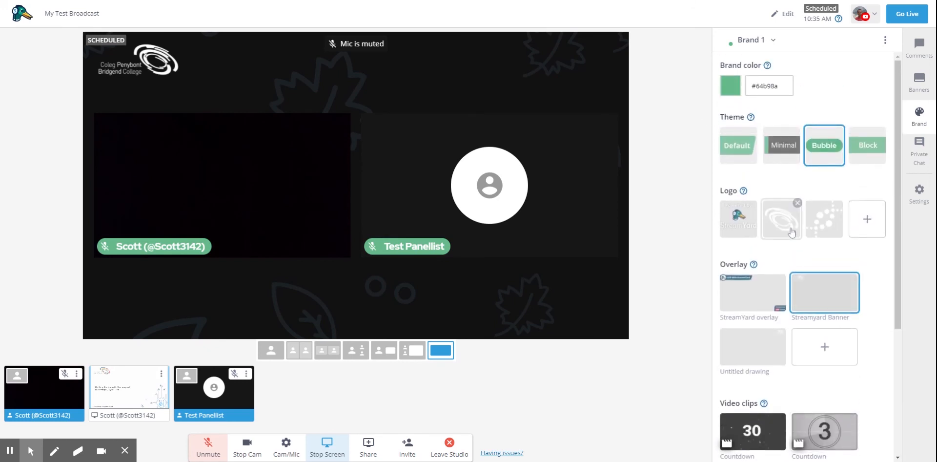
left_click(920, 83)
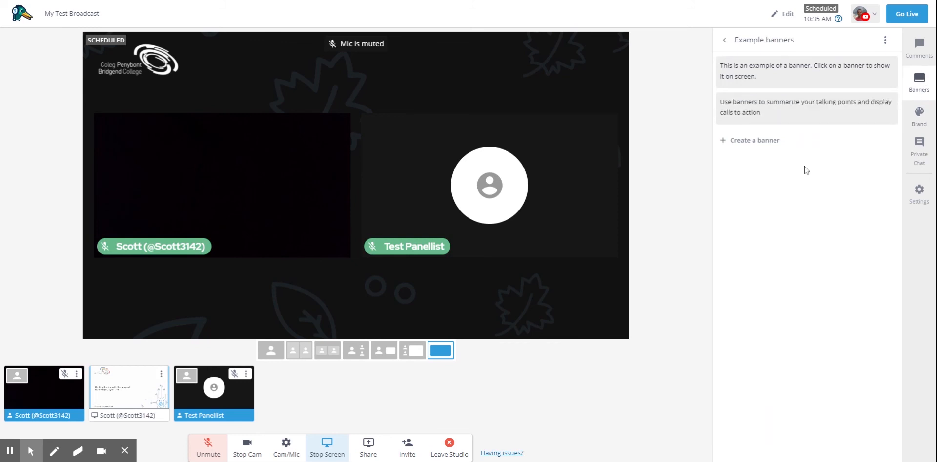
mouse_move(865, 122)
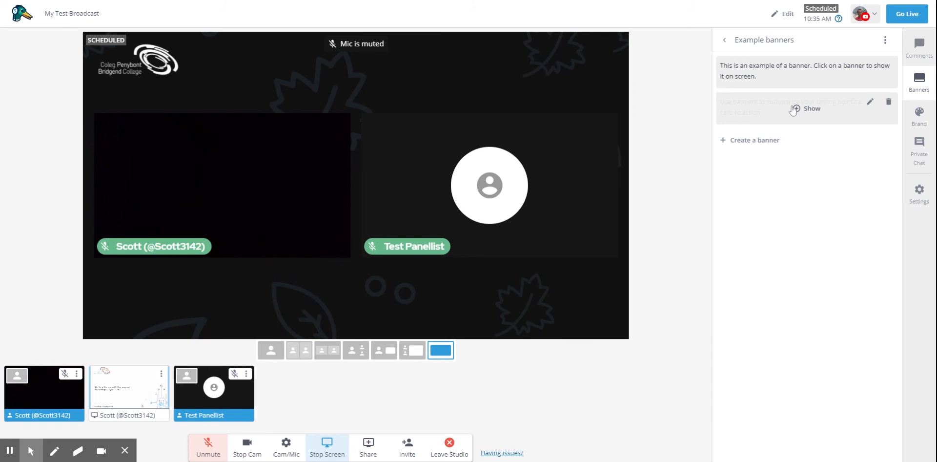
left_click(815, 73)
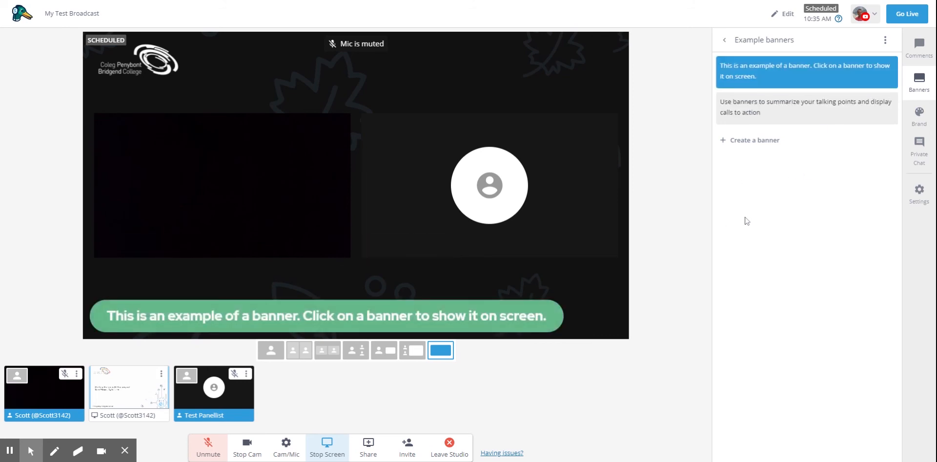
left_click(788, 74)
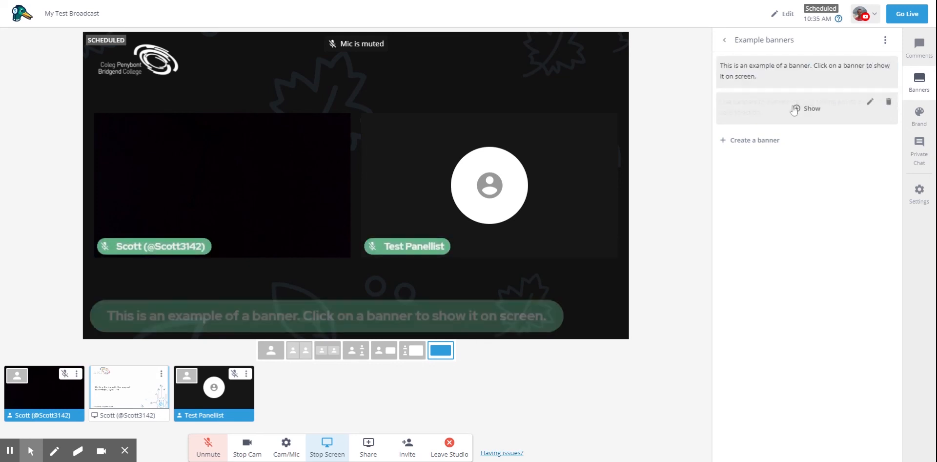
left_click(795, 109)
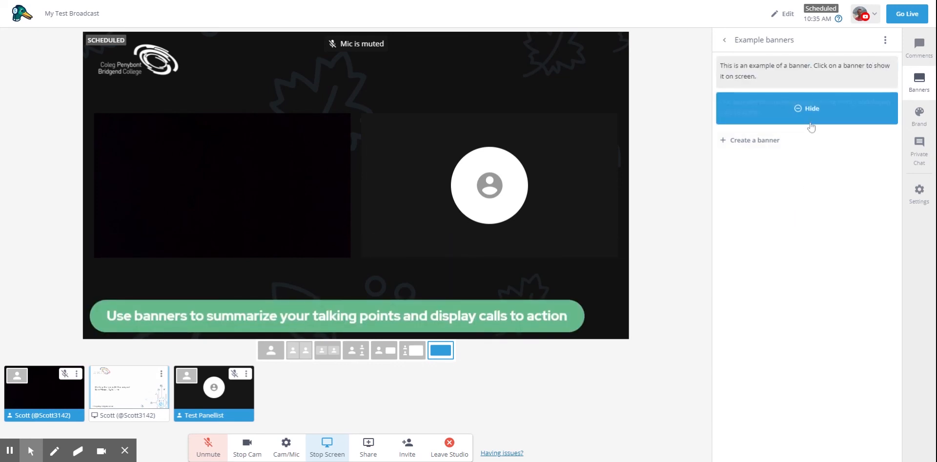
left_click(808, 111)
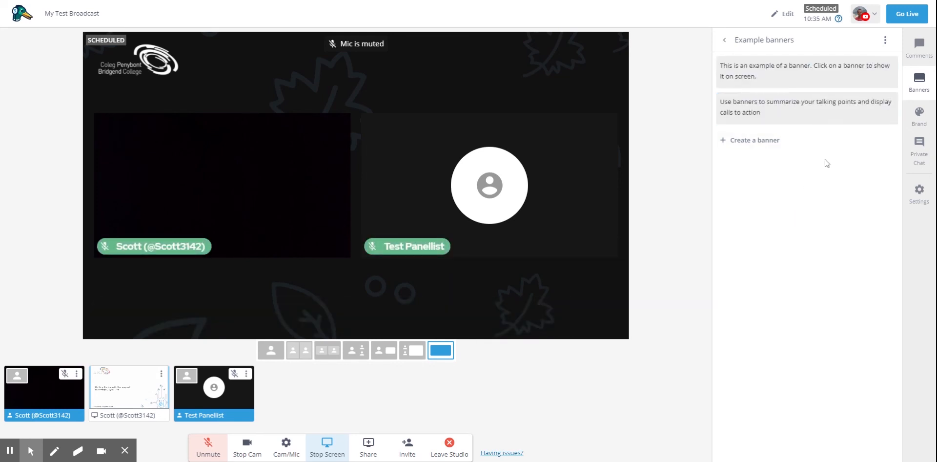
- View the options for creating a new banner and the private chat with guests
left_click(765, 141)
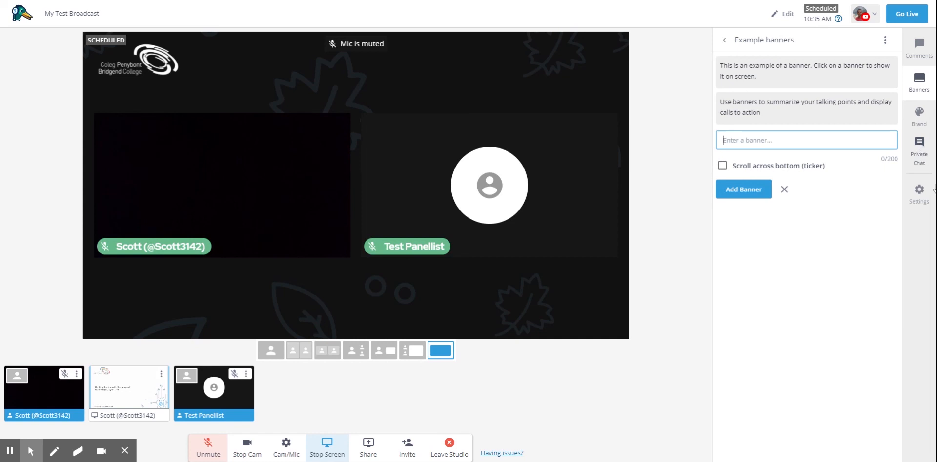
left_click(922, 152)
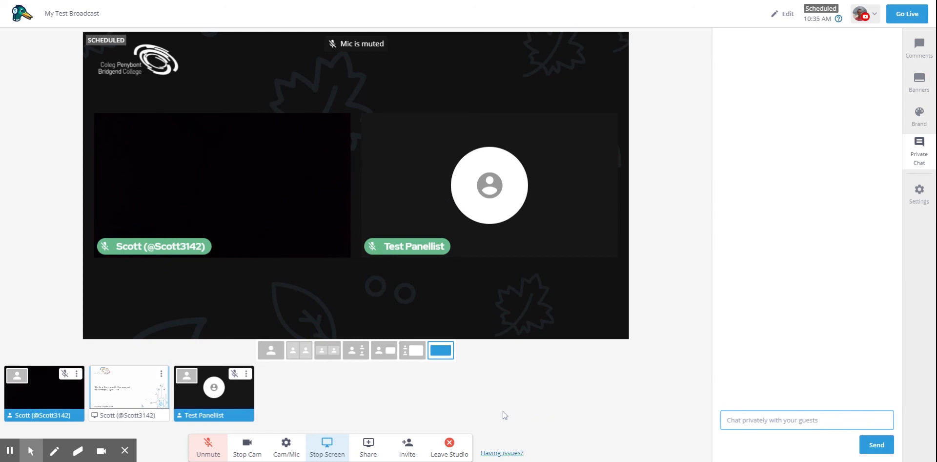
- Start the test broadcast live ahead of its scheduled time and confirm going live
left_click(903, 20)
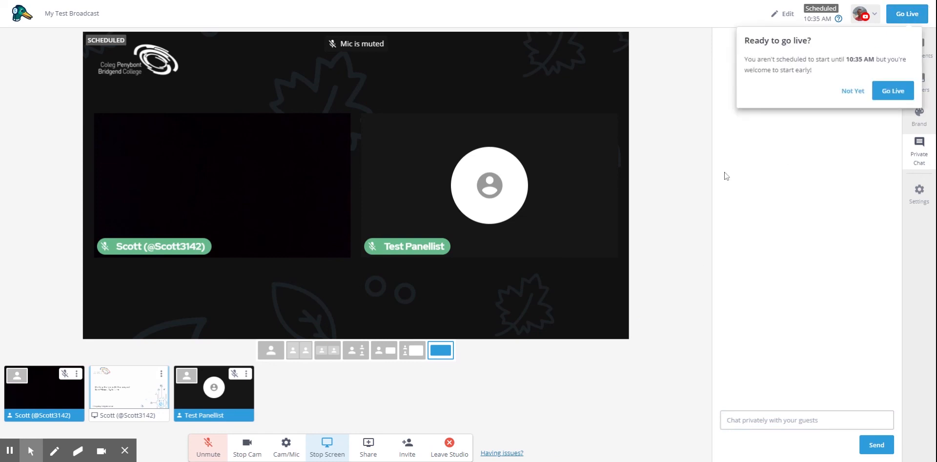
left_click(901, 92)
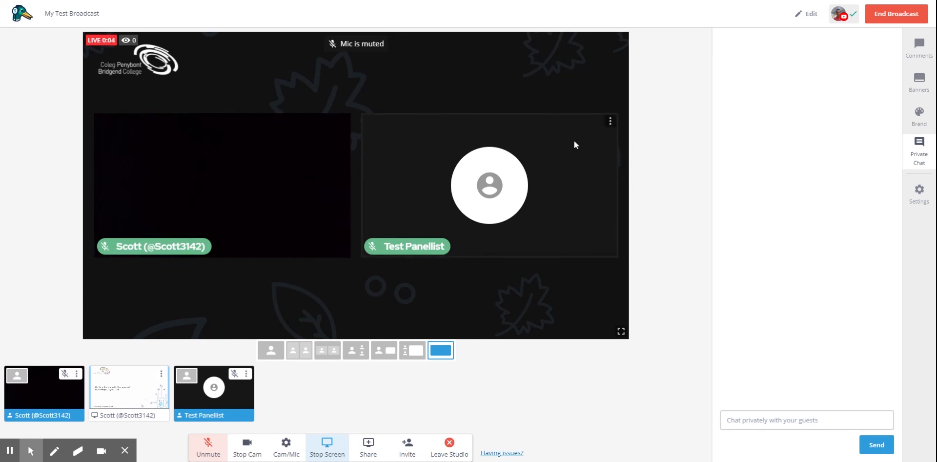
- End the live broadcast without rating it, and display the links for viewing it on YouTube or downloading the recording
left_click(911, 20)
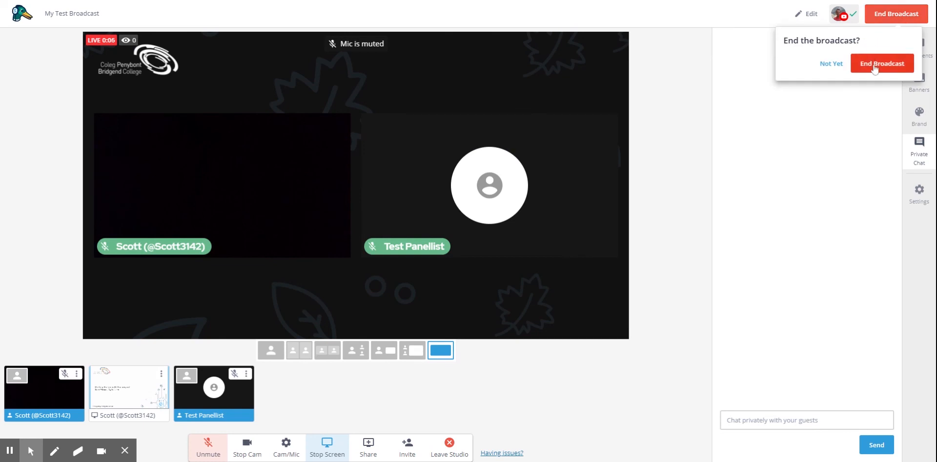
left_click(874, 67)
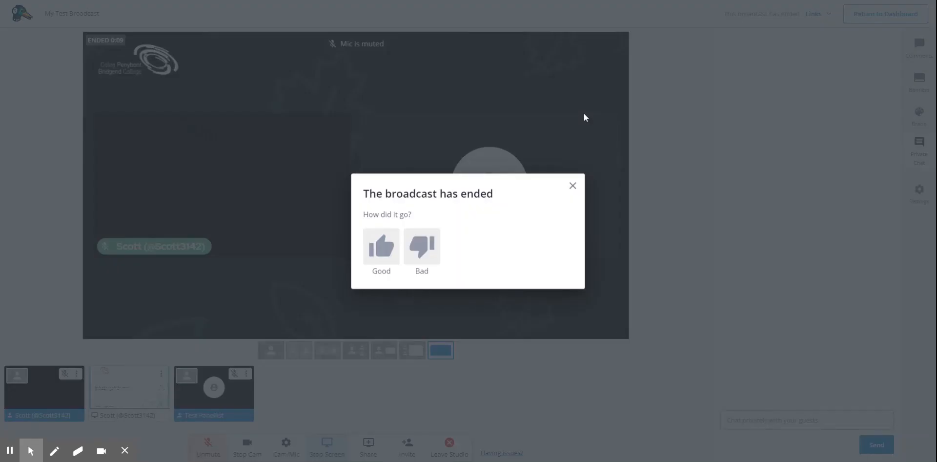
left_click(573, 187)
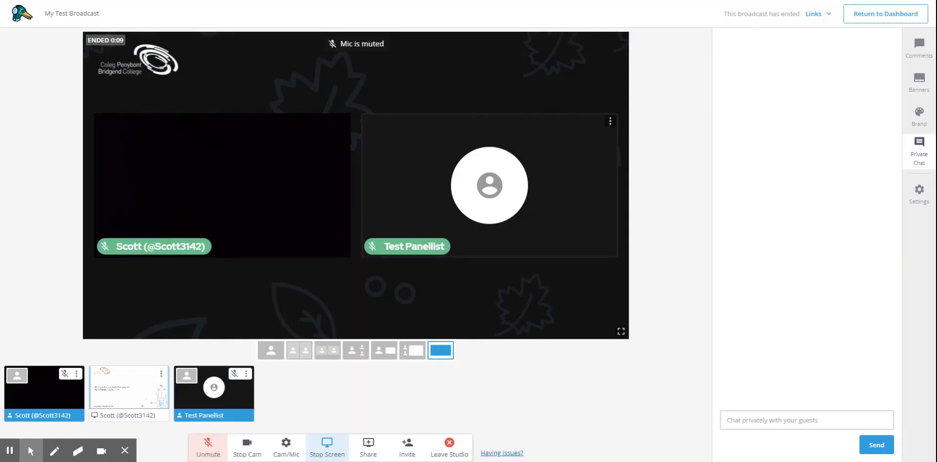
left_click(831, 18)
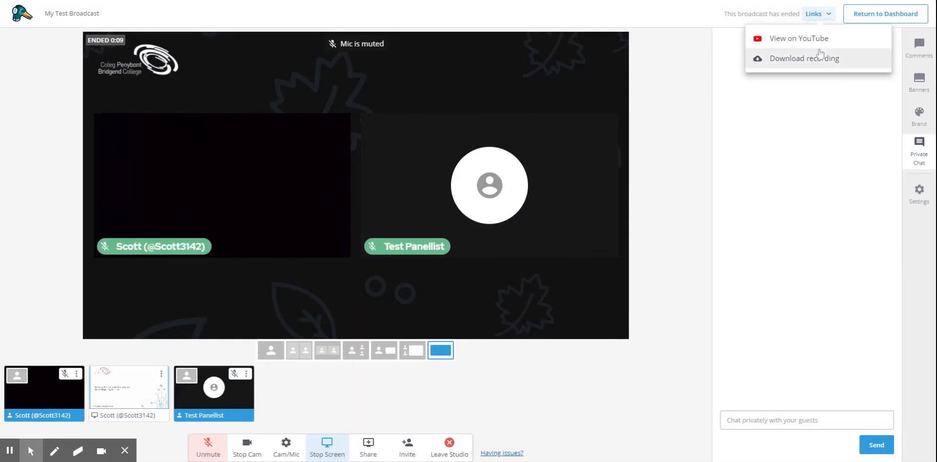